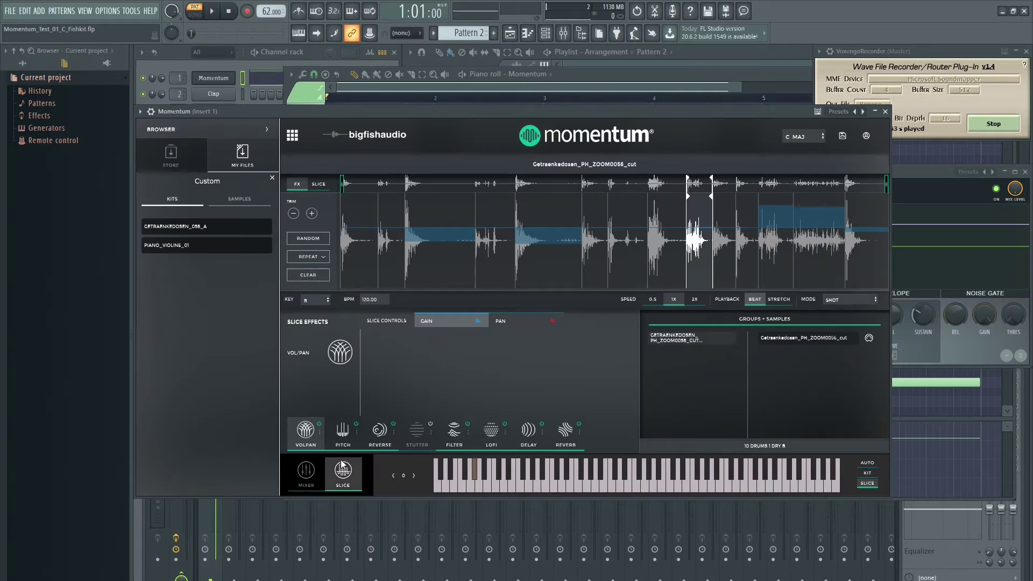
# - Turn off the Volpan, Pitch, Reverse, Filter, Lofi, Delay and Reverb slice effects in Momentum
pyautogui.click(320, 424)
pyautogui.click(357, 425)
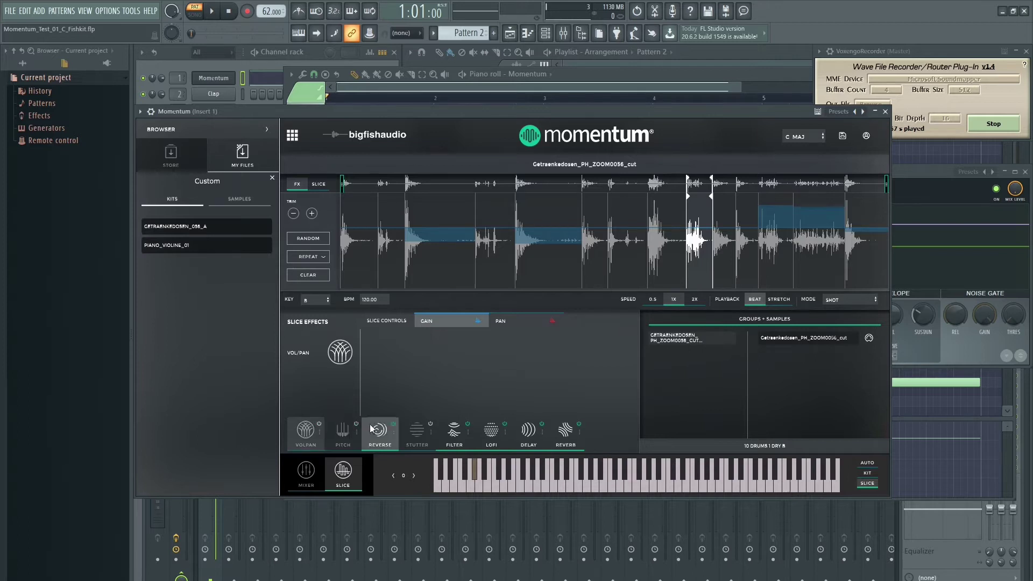
pyautogui.click(393, 425)
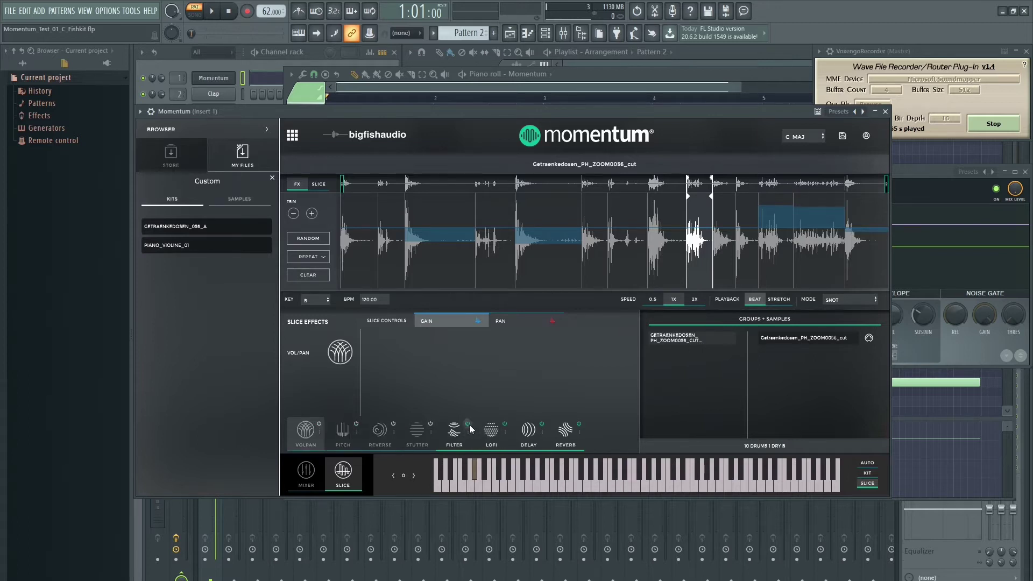
pyautogui.click(505, 424)
pyautogui.click(542, 424)
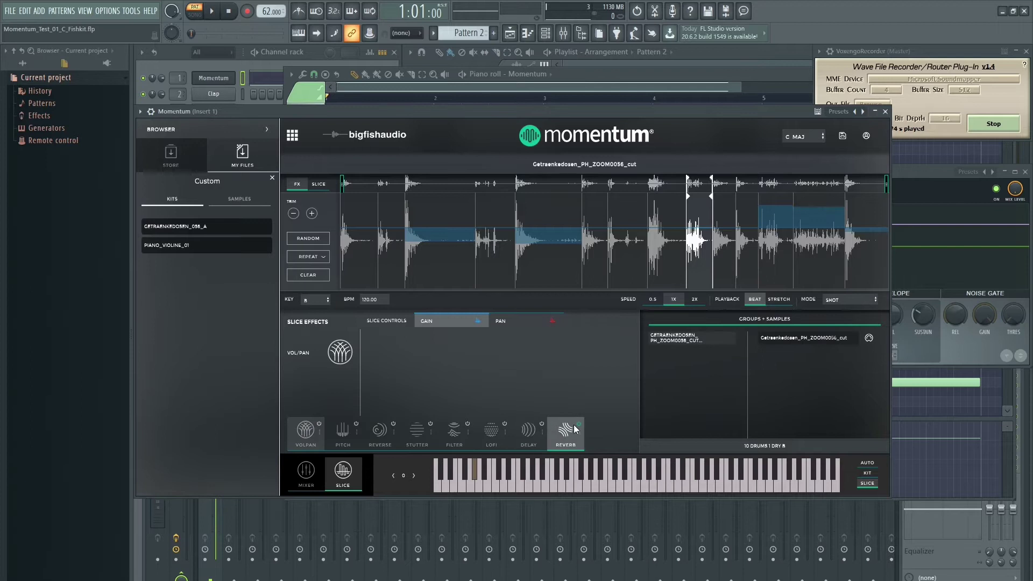
# - Audition the sample's slices without effects on the virtual keyboard, going in order from the first slice to the last
pyautogui.click(438, 484)
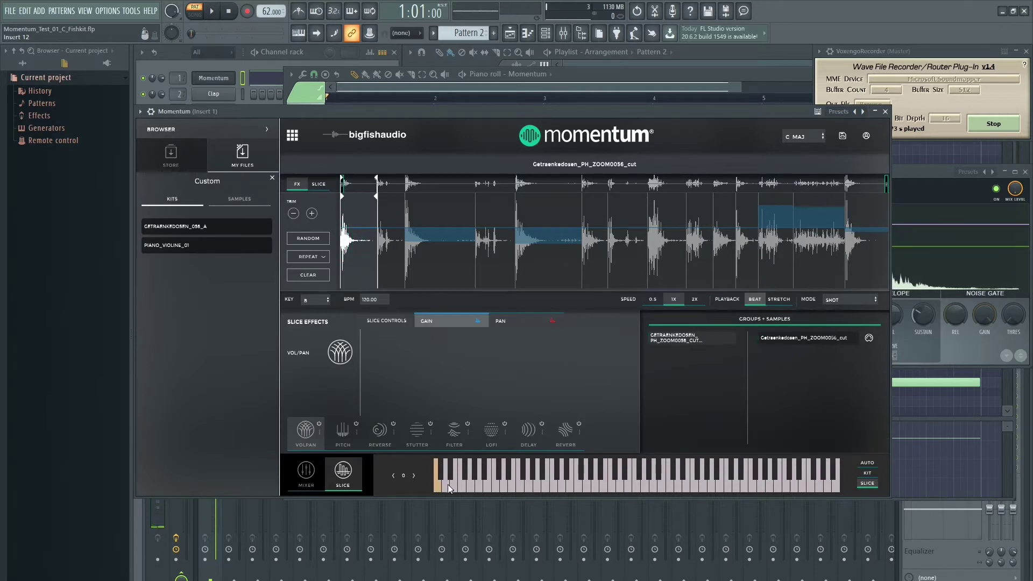
pyautogui.click(448, 485)
pyautogui.click(451, 472)
pyautogui.click(454, 483)
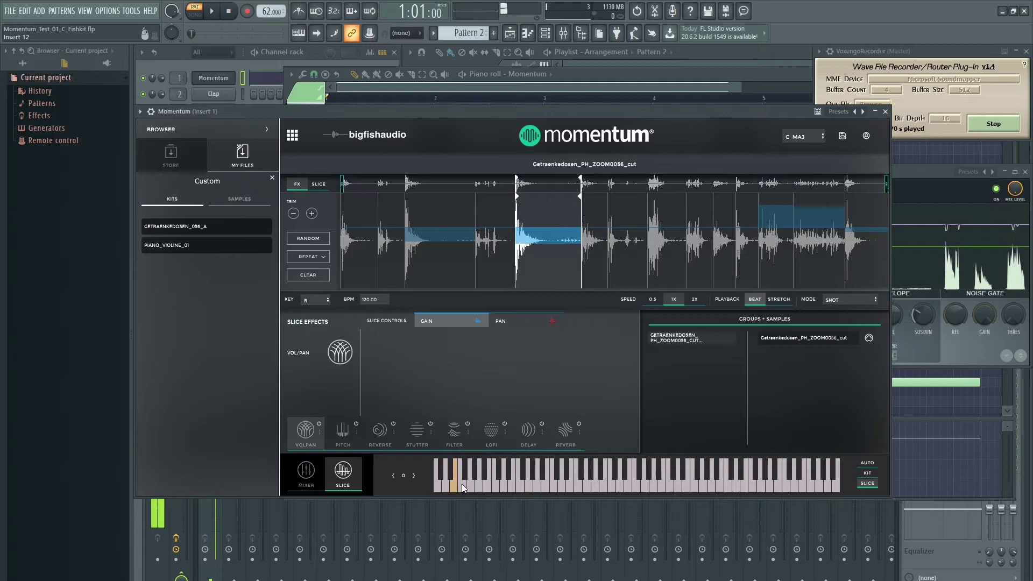
pyautogui.click(462, 484)
pyautogui.click(468, 478)
pyautogui.click(471, 485)
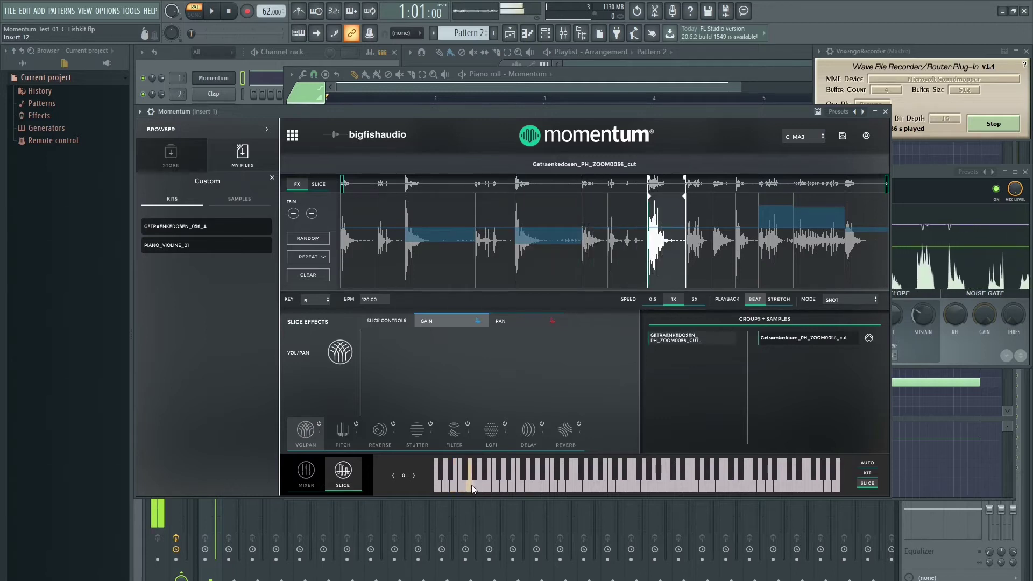
pyautogui.click(475, 472)
pyautogui.click(479, 484)
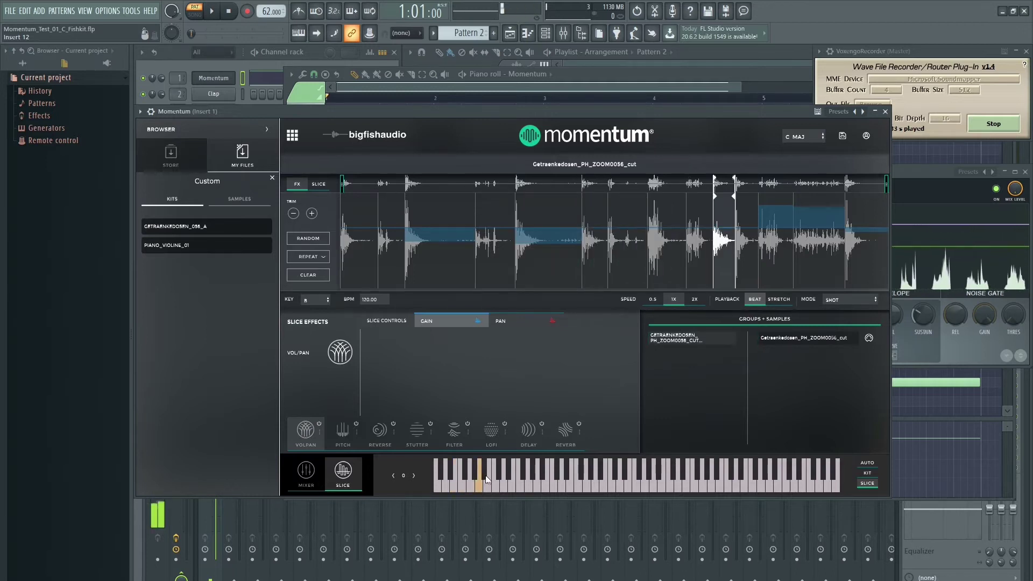
pyautogui.click(486, 474)
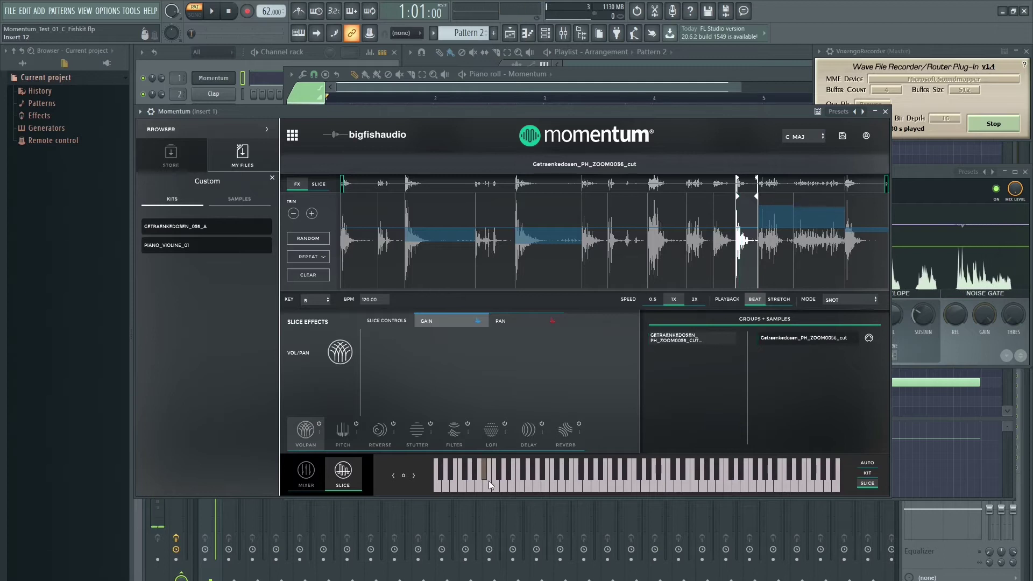
pyautogui.click(488, 483)
pyautogui.click(496, 483)
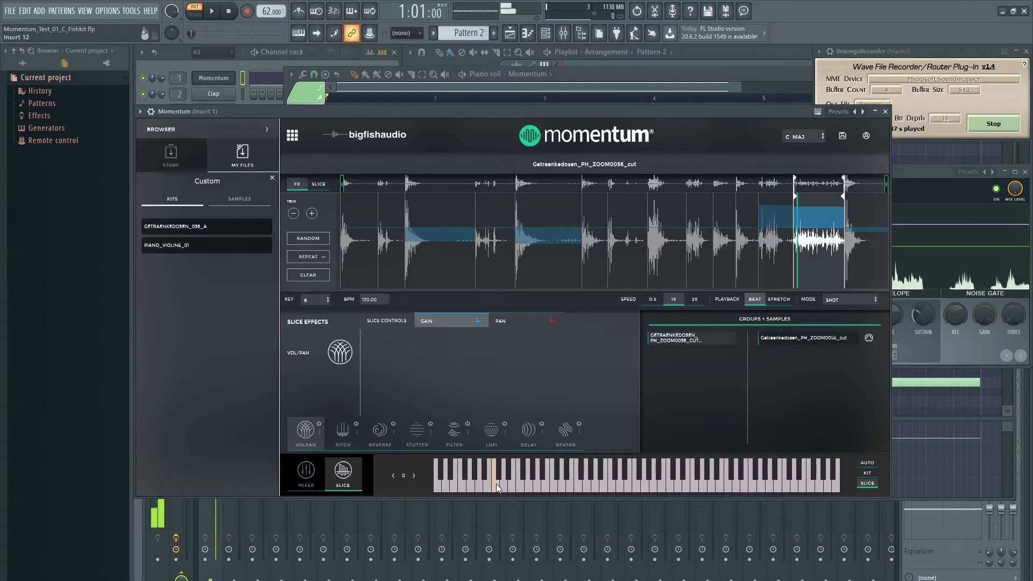
pyautogui.click(500, 474)
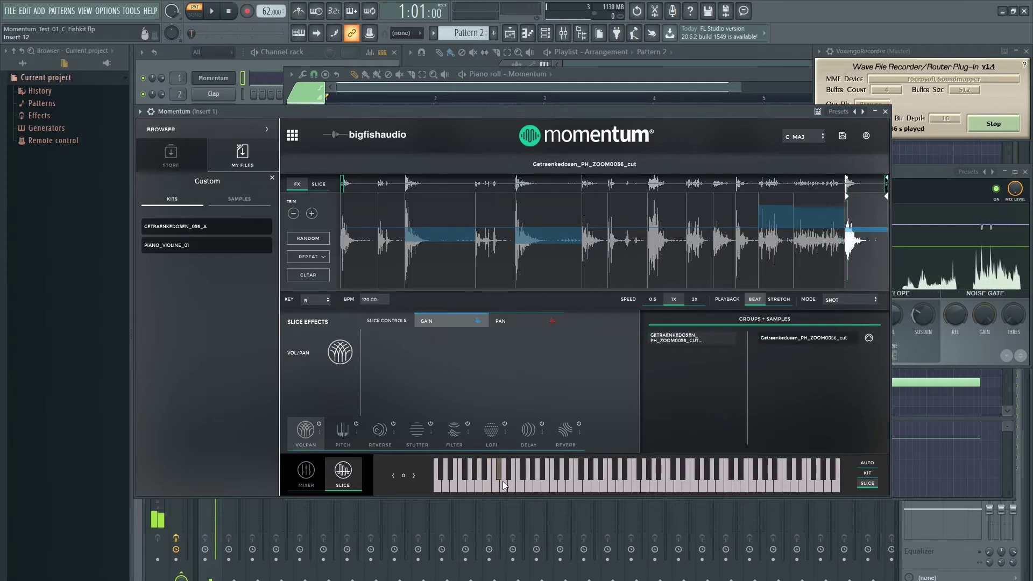
pyautogui.click(499, 473)
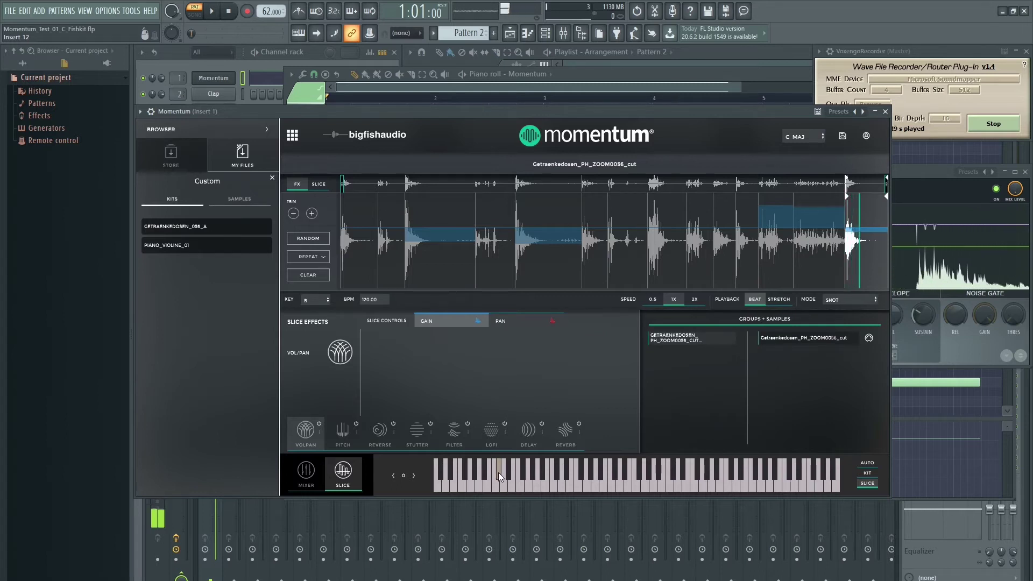
# - Turn the Volpan, Pitch, Reverse, Filter, Lofi, Delay and Reverb slice effects back on, leaving Stutter off
pyautogui.click(340, 434)
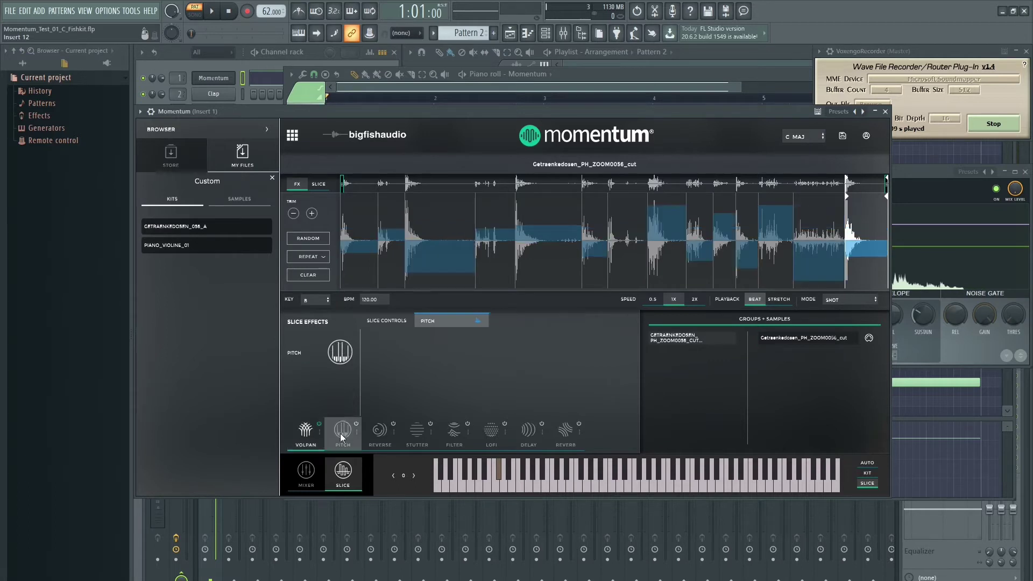
pyautogui.click(383, 430)
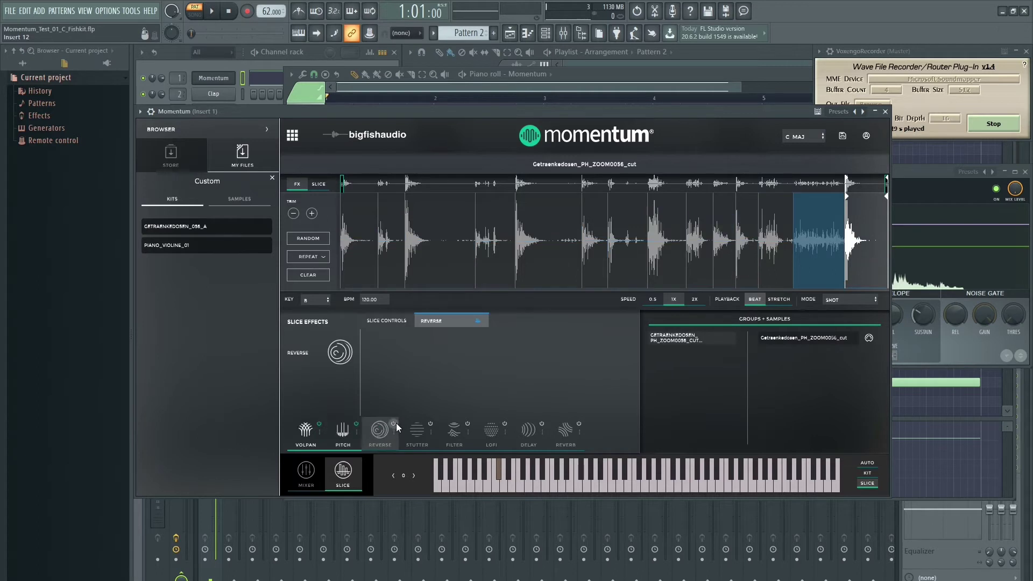
pyautogui.click(417, 433)
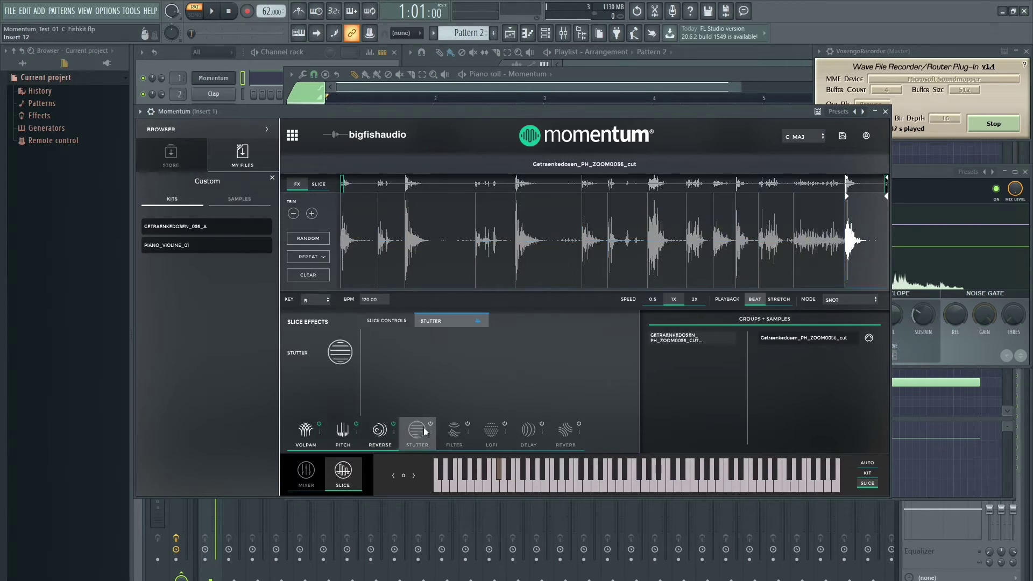
pyautogui.click(456, 425)
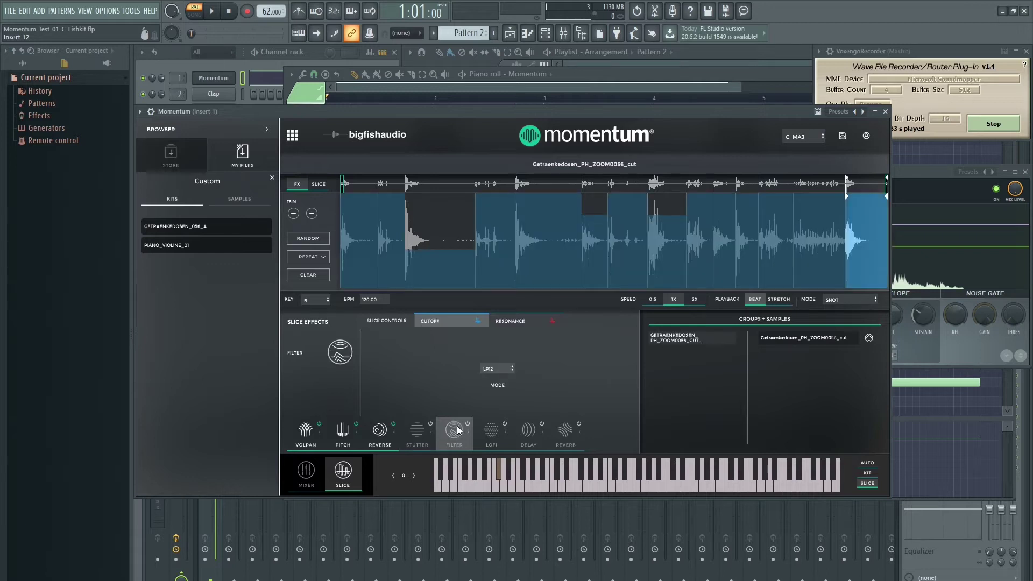
pyautogui.click(491, 433)
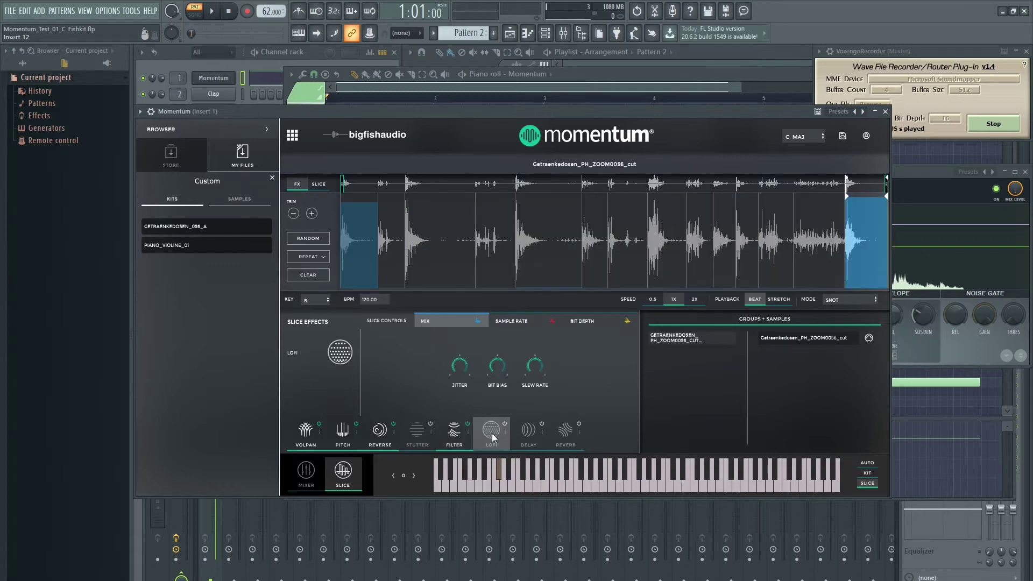
pyautogui.click(535, 431)
pyautogui.click(567, 431)
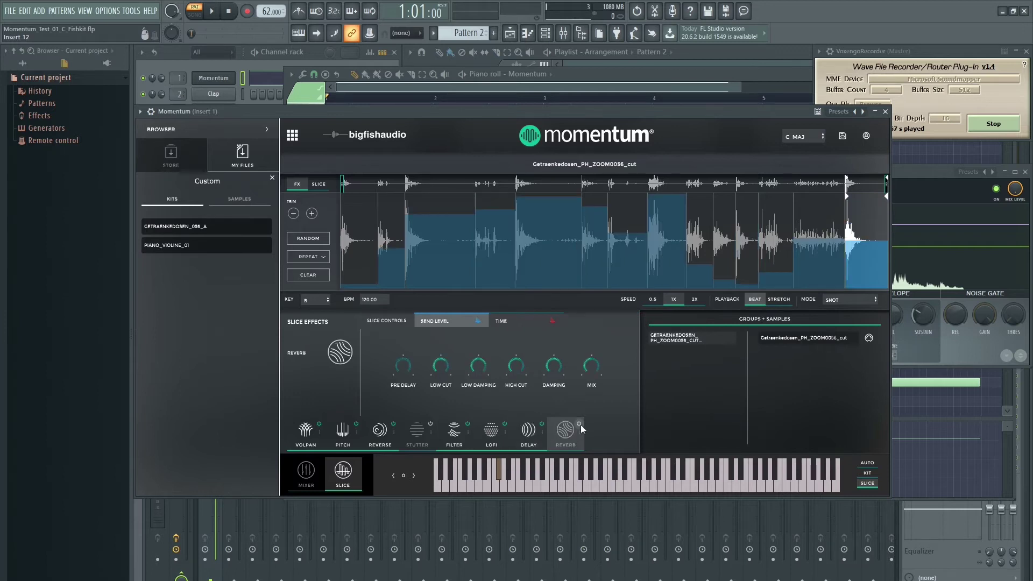
# - Audition the first ten slices with the slice effects active, in order on the virtual keyboard
pyautogui.click(438, 488)
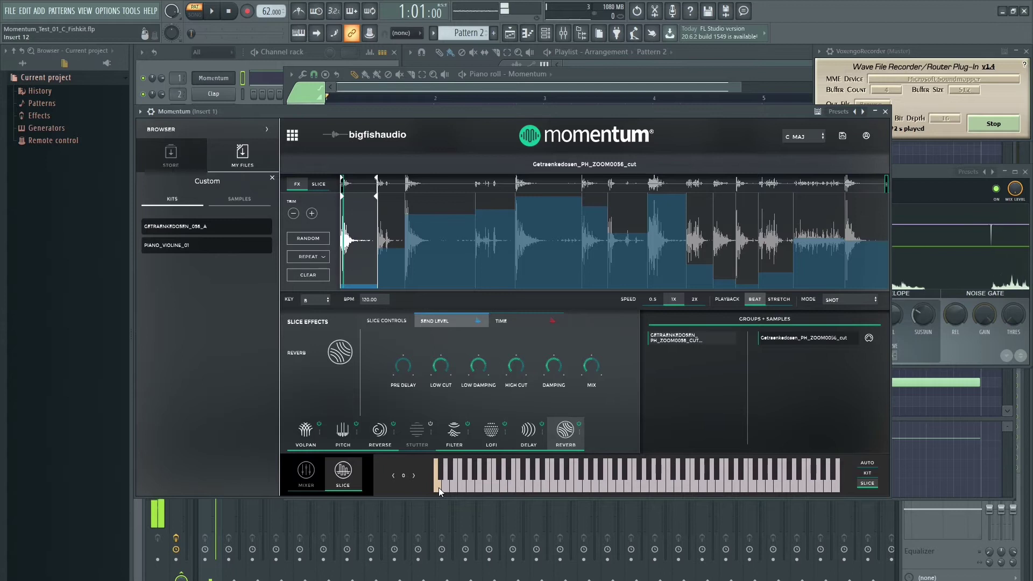
pyautogui.click(442, 473)
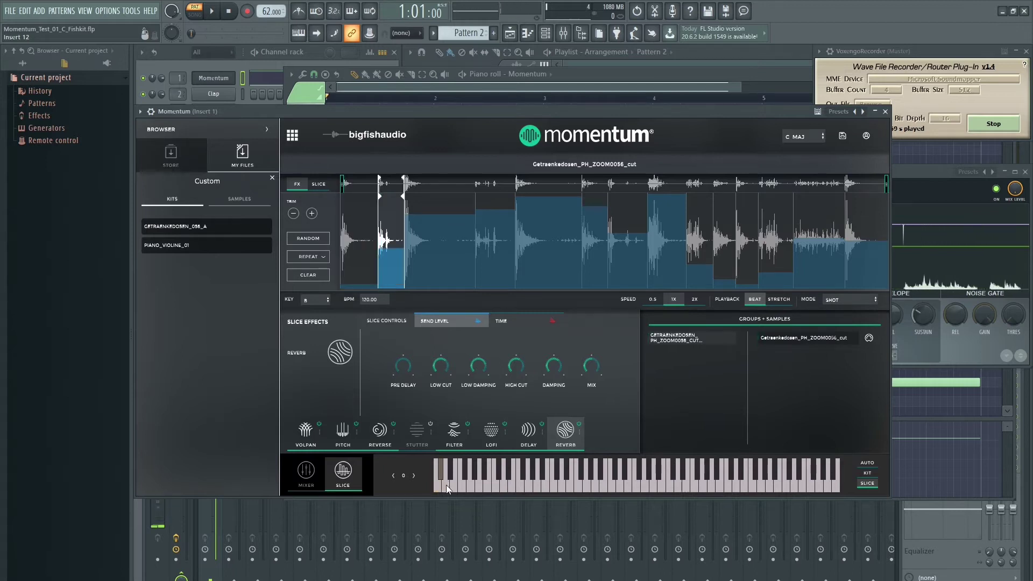
pyautogui.click(447, 485)
pyautogui.click(446, 485)
pyautogui.click(450, 469)
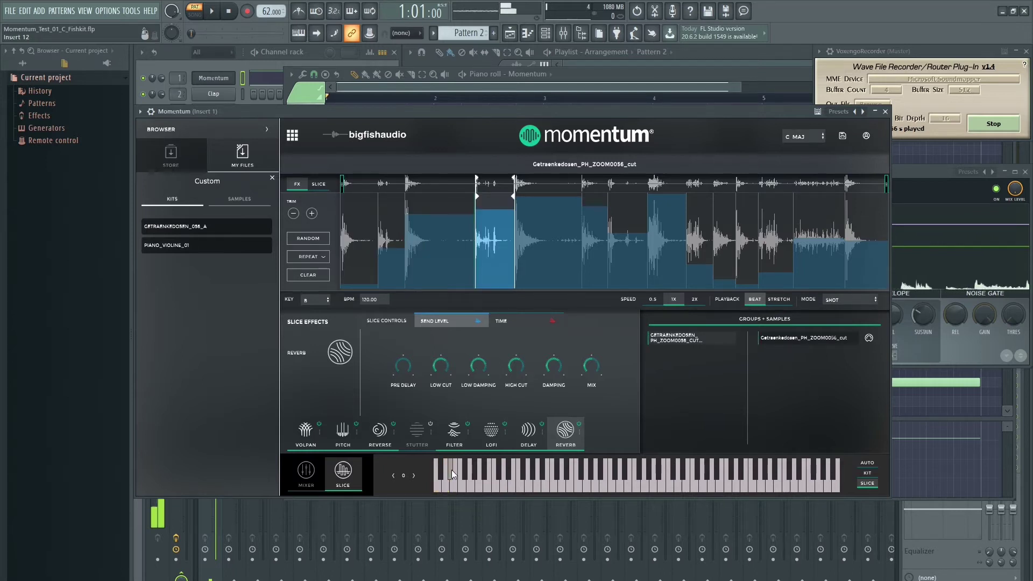
pyautogui.click(454, 482)
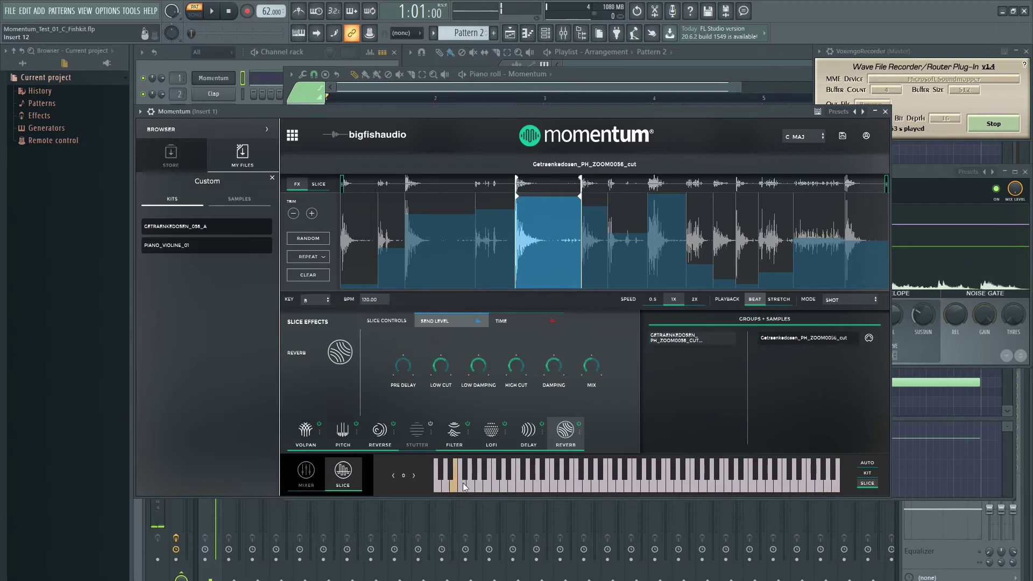
pyautogui.click(463, 482)
pyautogui.click(467, 474)
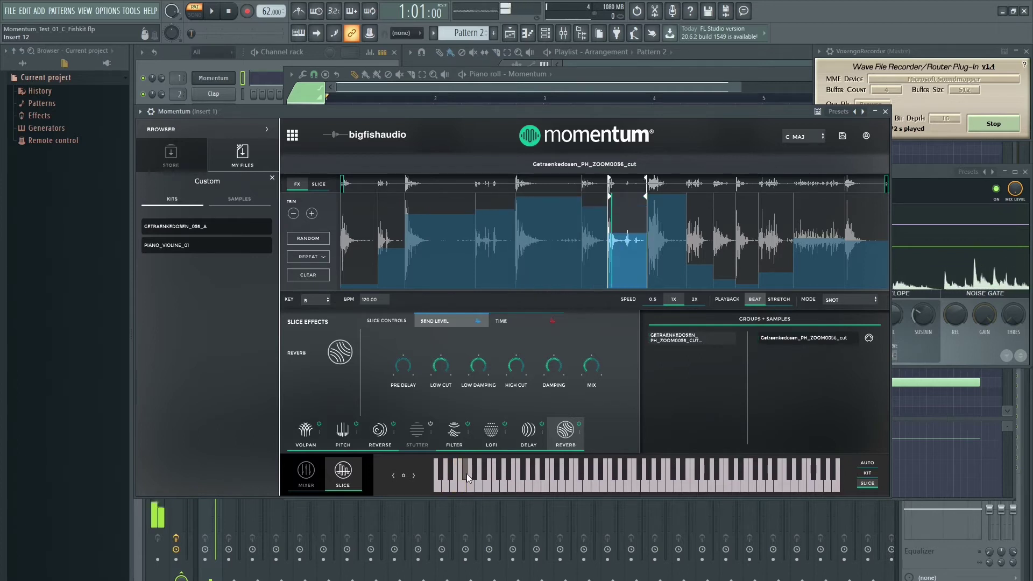
pyautogui.click(470, 483)
pyautogui.click(475, 476)
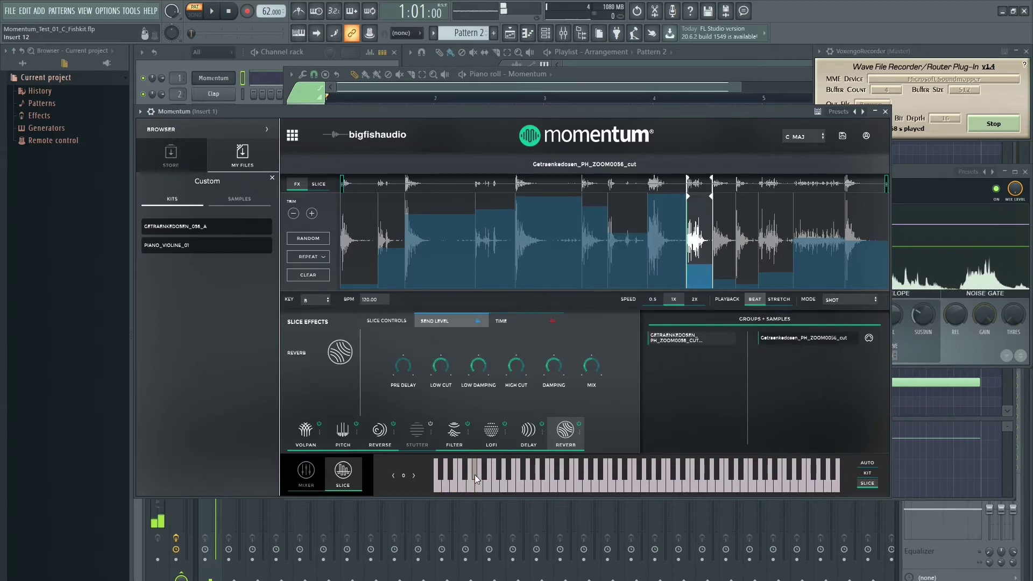
pyautogui.click(483, 485)
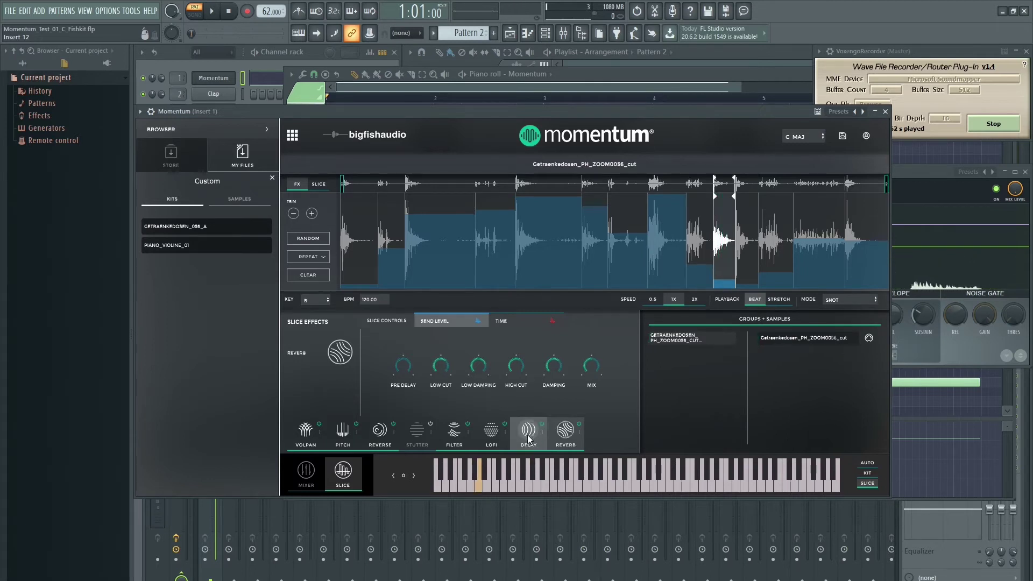
# - Show the Delay effect's per-slice send levels and audition the last four slices with effects
pyautogui.click(529, 431)
pyautogui.click(483, 476)
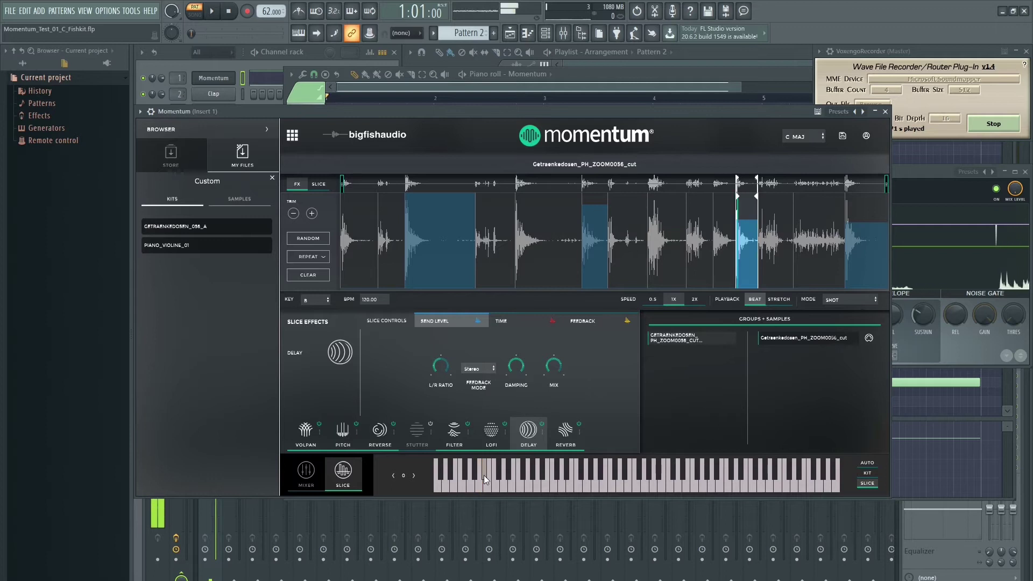
pyautogui.click(487, 485)
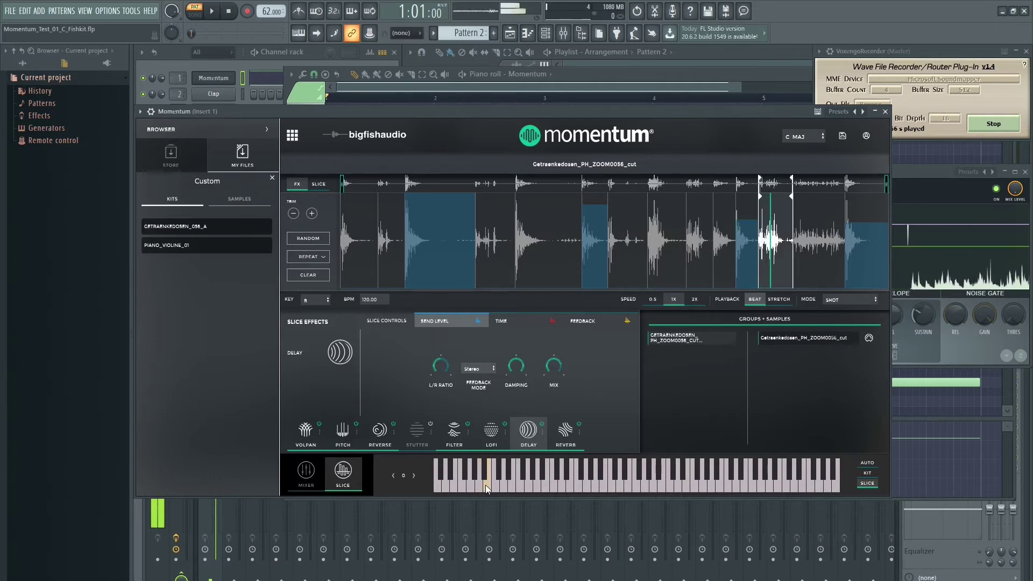
pyautogui.click(493, 483)
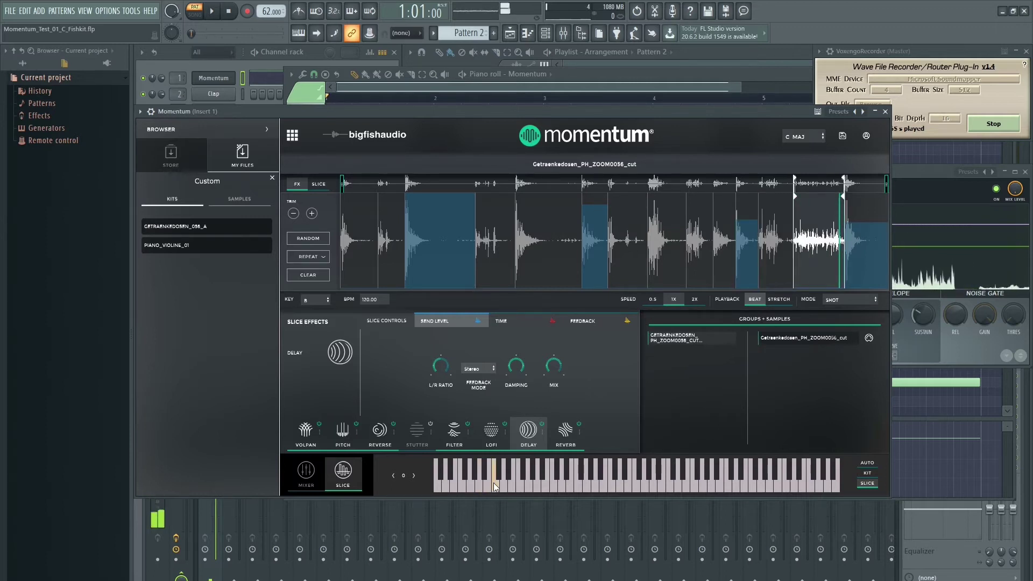
pyautogui.click(498, 476)
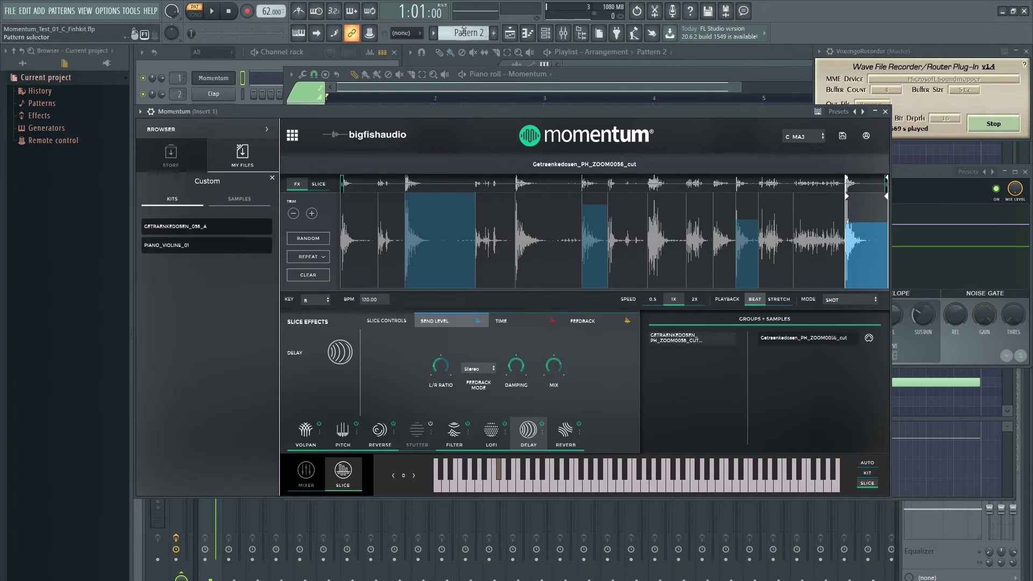
# - Switch to Pattern 4 and open the Momentum channel's piano roll
pyautogui.scroll(-1, 466, 34)
pyautogui.scroll(-1, 466, 33)
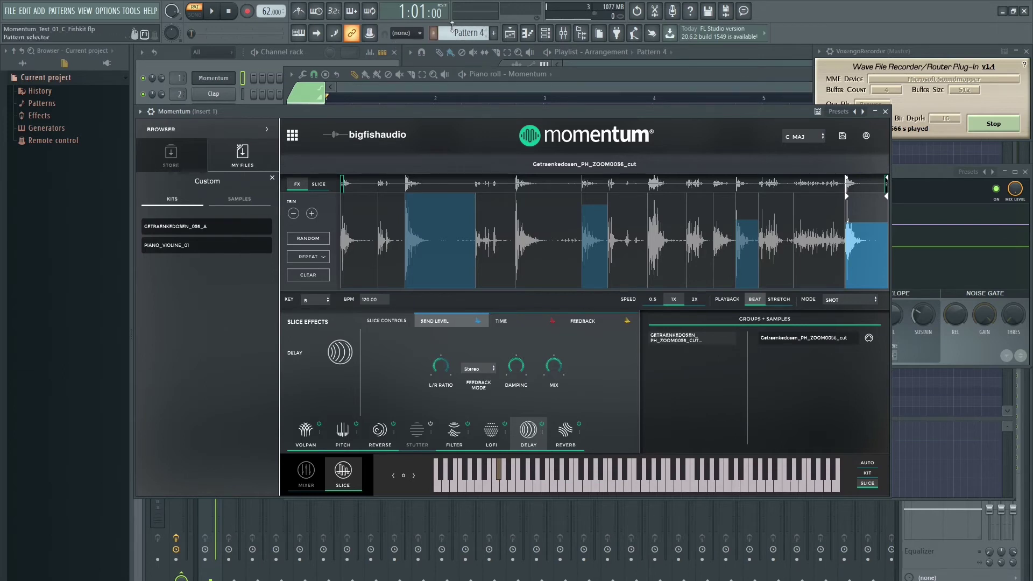
pyautogui.click(528, 33)
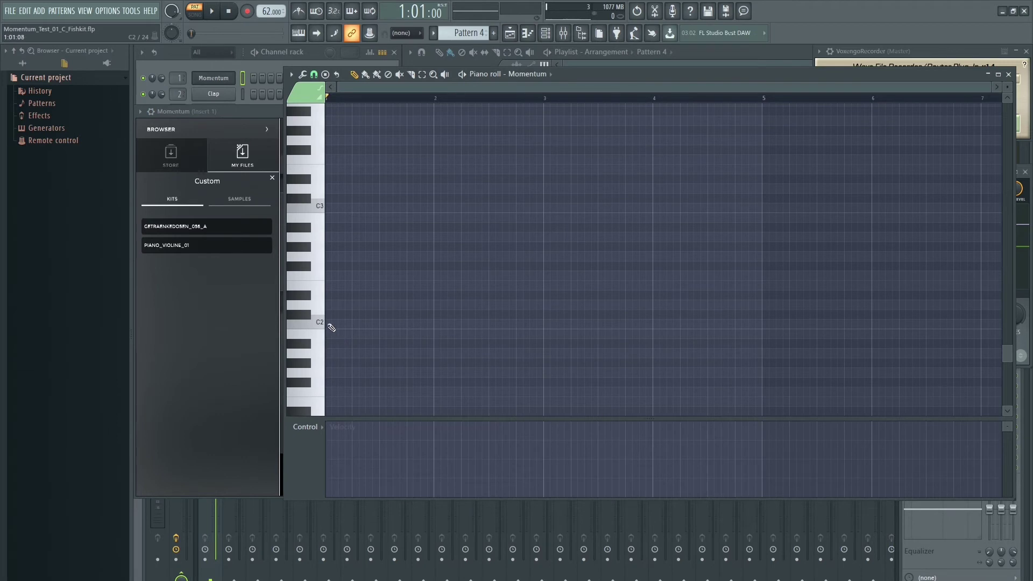
# - Place a C2 note at the start of bar 1 and shorten it to two steps
pyautogui.click(331, 325)
pyautogui.moveTo(358, 323); pyautogui.dragTo(350, 323)
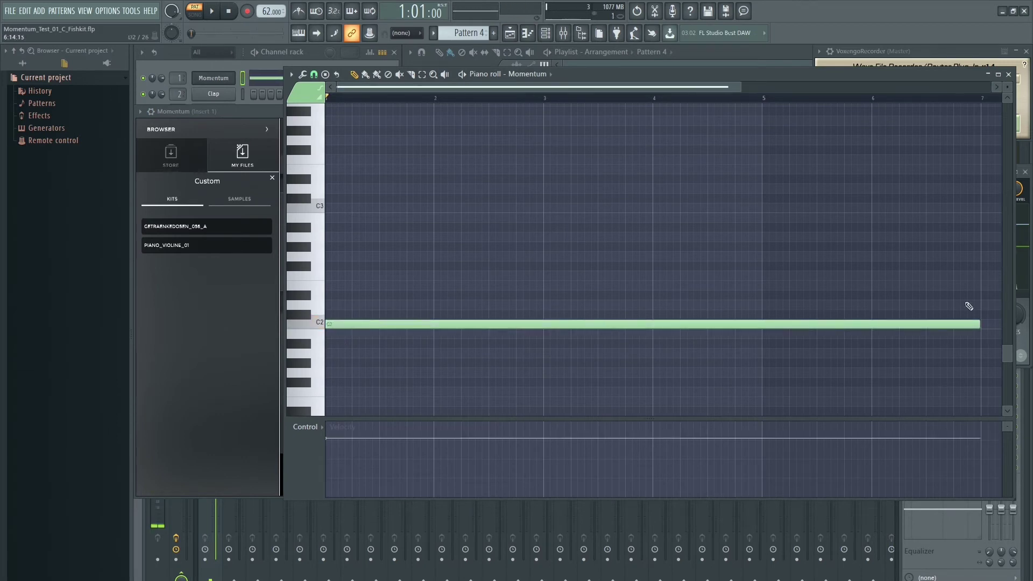
pyautogui.moveTo(976, 325); pyautogui.dragTo(347, 341)
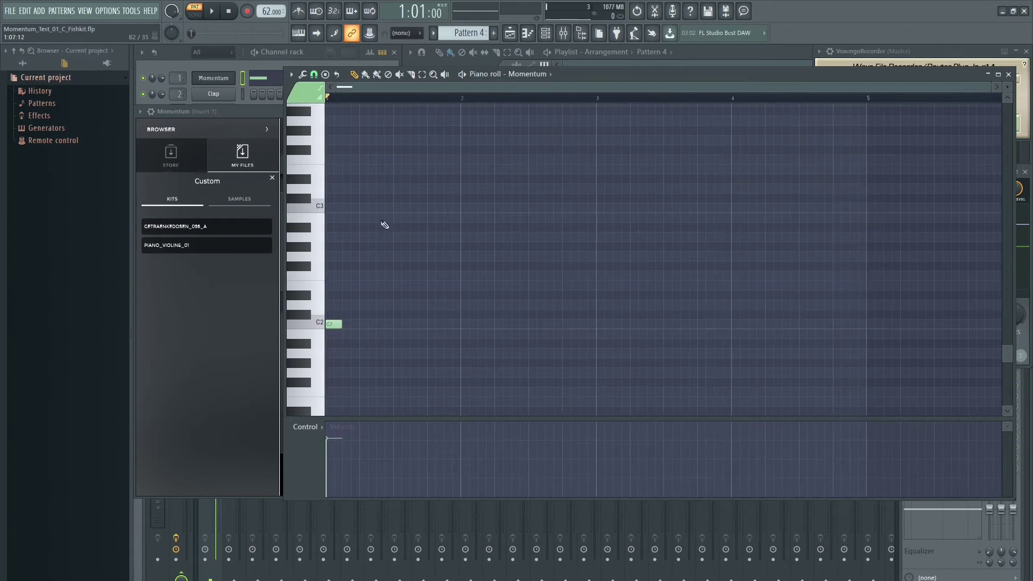
pyautogui.click(338, 323)
# - Continue bar 1 with short D2 and G2 notes, an F2 and A2 pair, and a longer A2 ending the bar
pyautogui.click(349, 305)
pyautogui.click(347, 304)
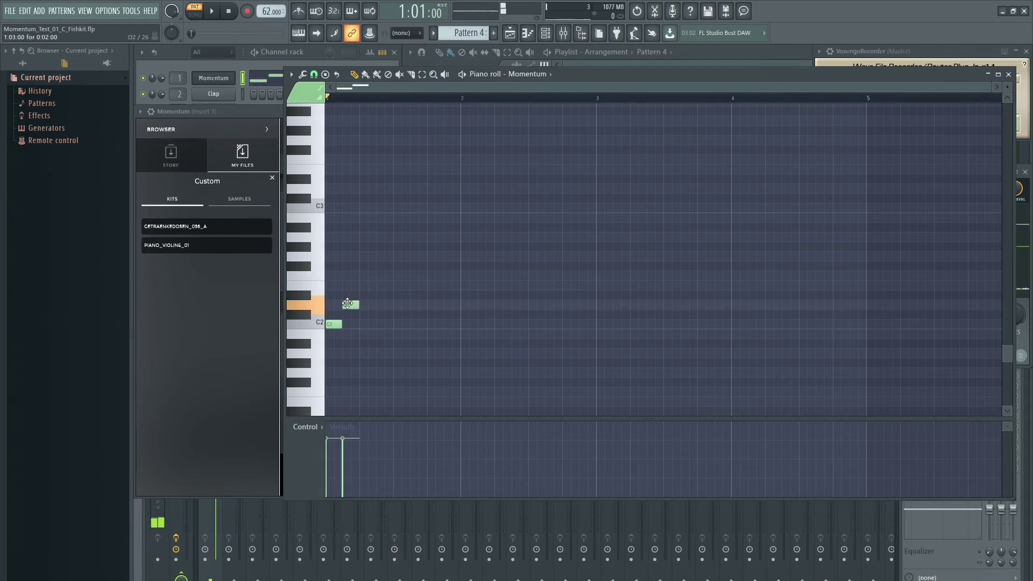
pyautogui.click(367, 257)
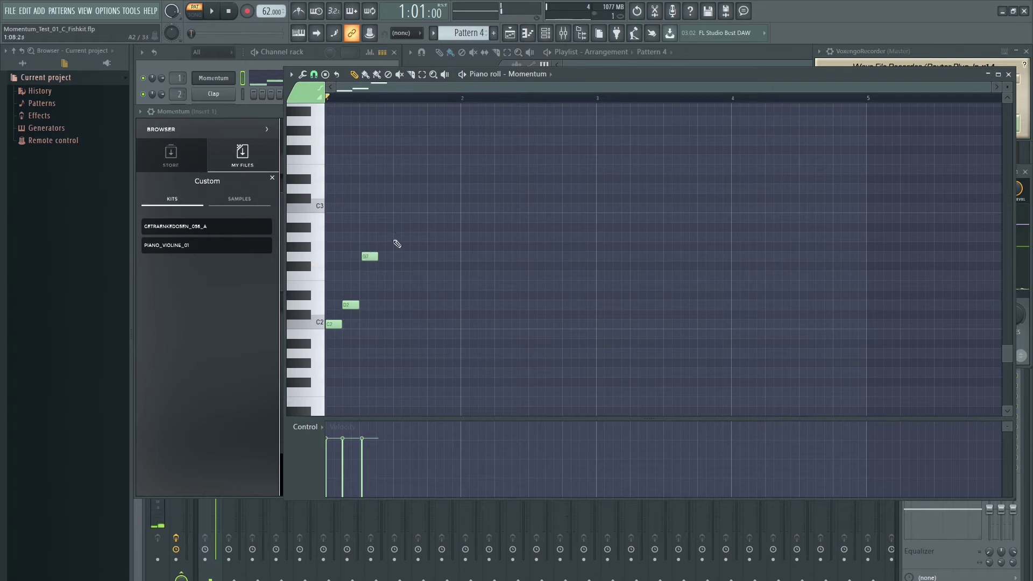
pyautogui.click(398, 276)
pyautogui.click(401, 238)
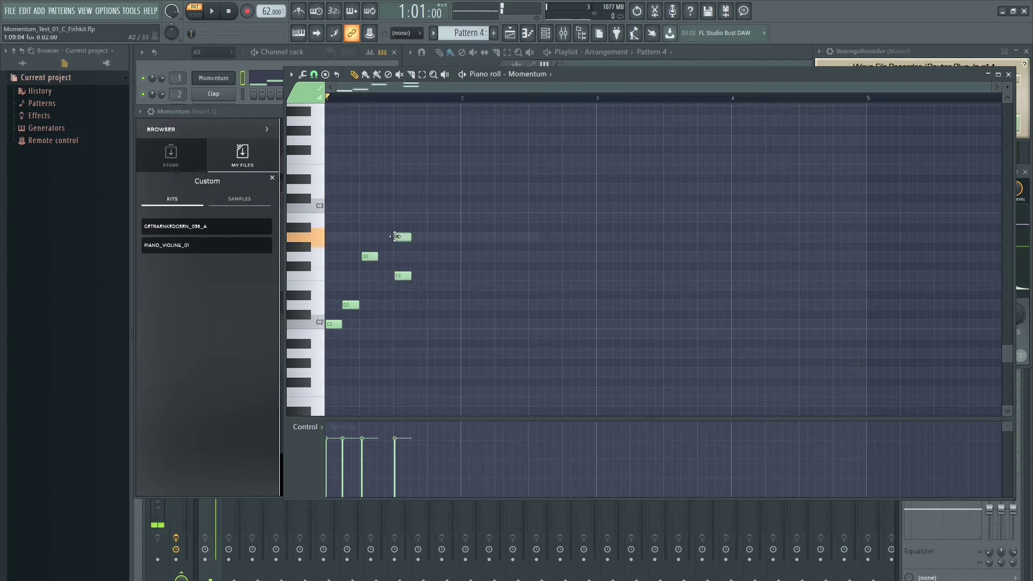
pyautogui.moveTo(435, 237)
pyautogui.mouseDown()
pyautogui.moveTo(446, 237)
pyautogui.moveTo(436, 237)
pyautogui.mouseUp()
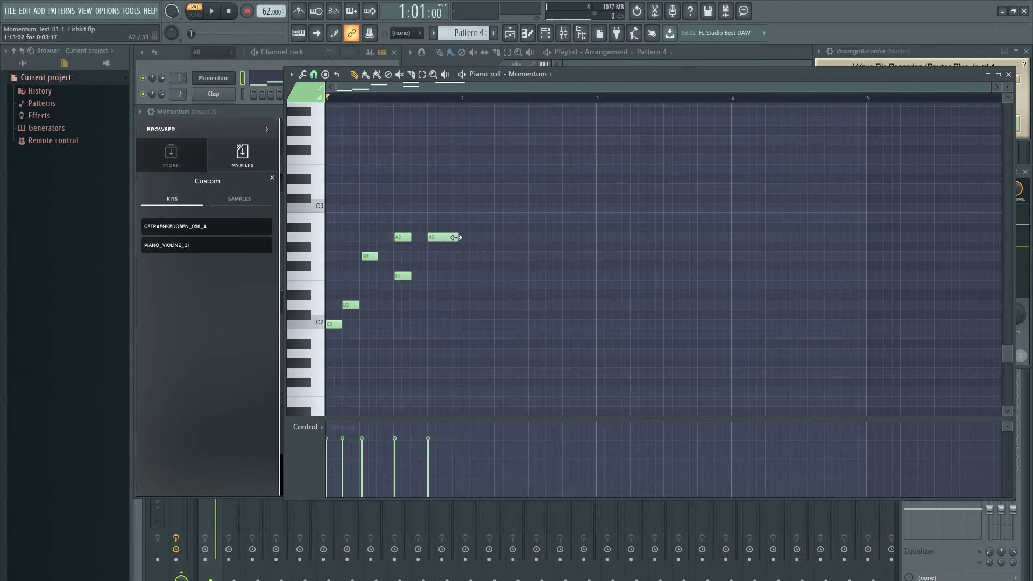
# - Fill bar 2 with a half-bar G2 note followed by short descending E2, D#2 and D2 notes
pyautogui.click(460, 257)
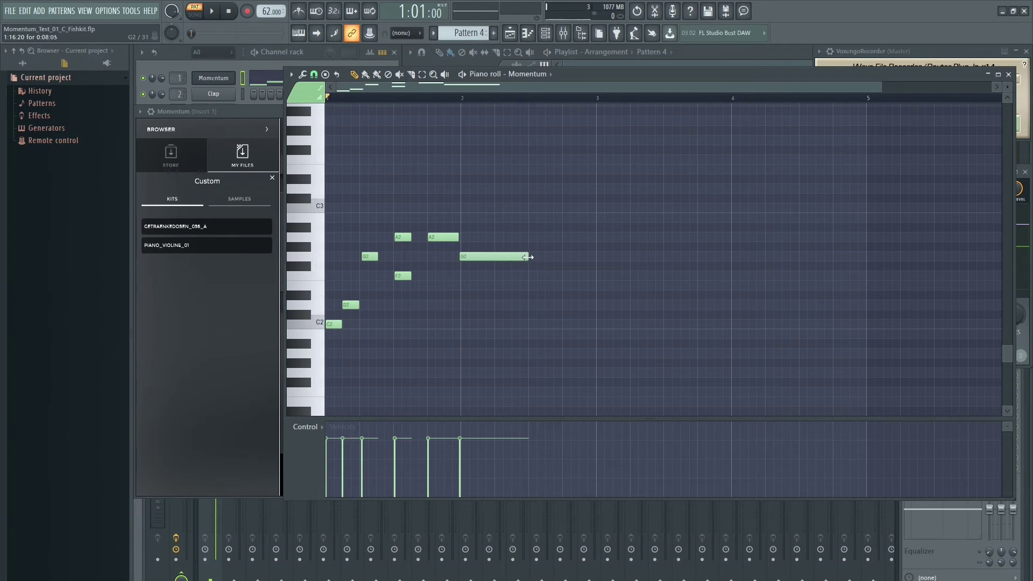
pyautogui.click(481, 257)
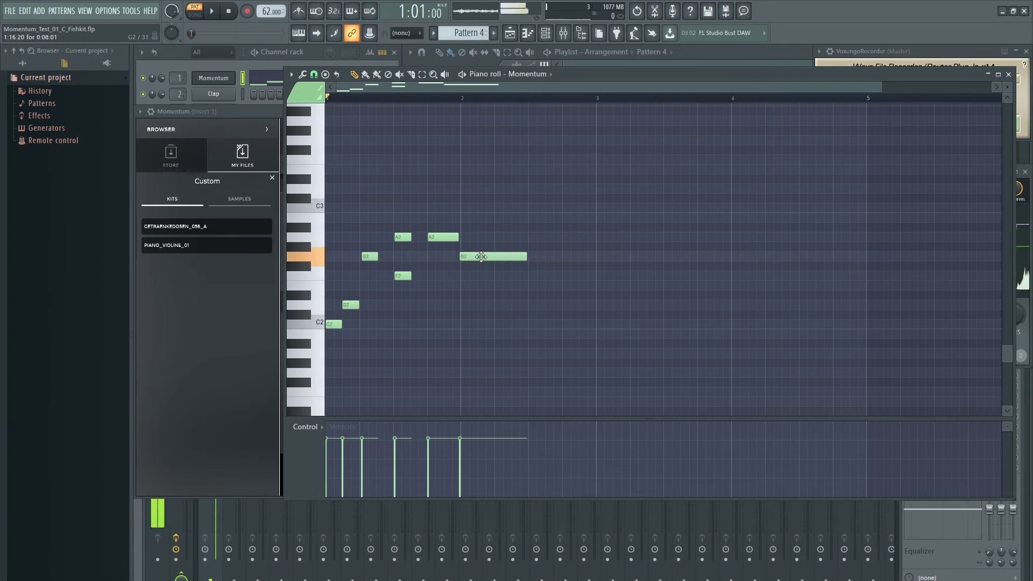
pyautogui.moveTo(481, 256); pyautogui.dragTo(482, 258)
pyautogui.click(532, 286)
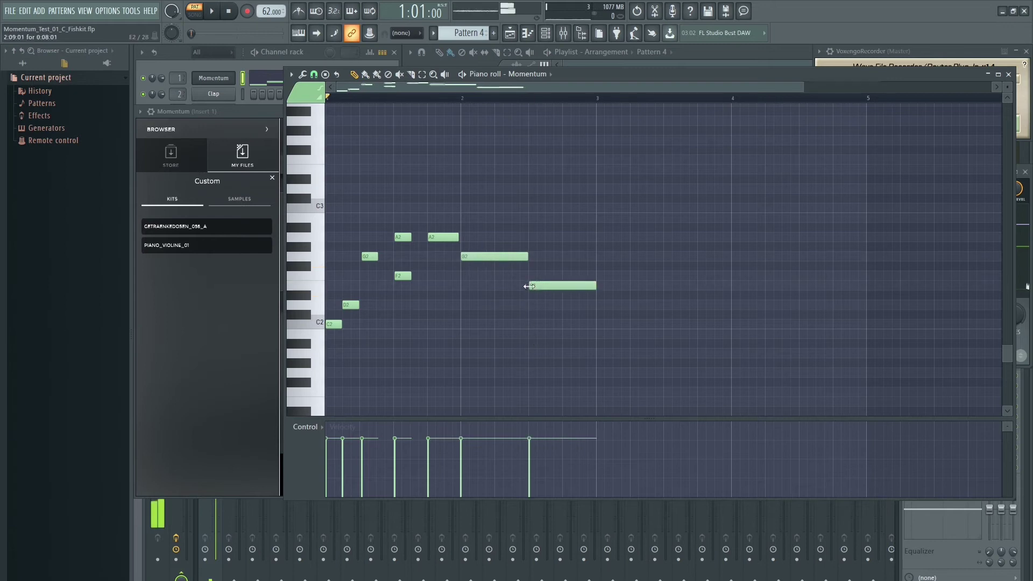
pyautogui.moveTo(595, 286); pyautogui.dragTo(550, 287)
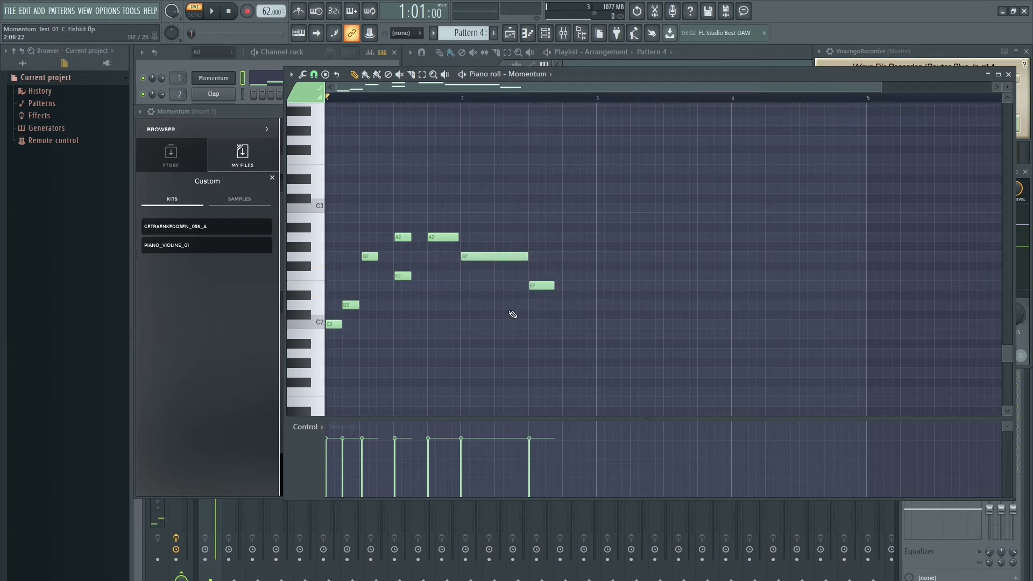
pyautogui.click(548, 296)
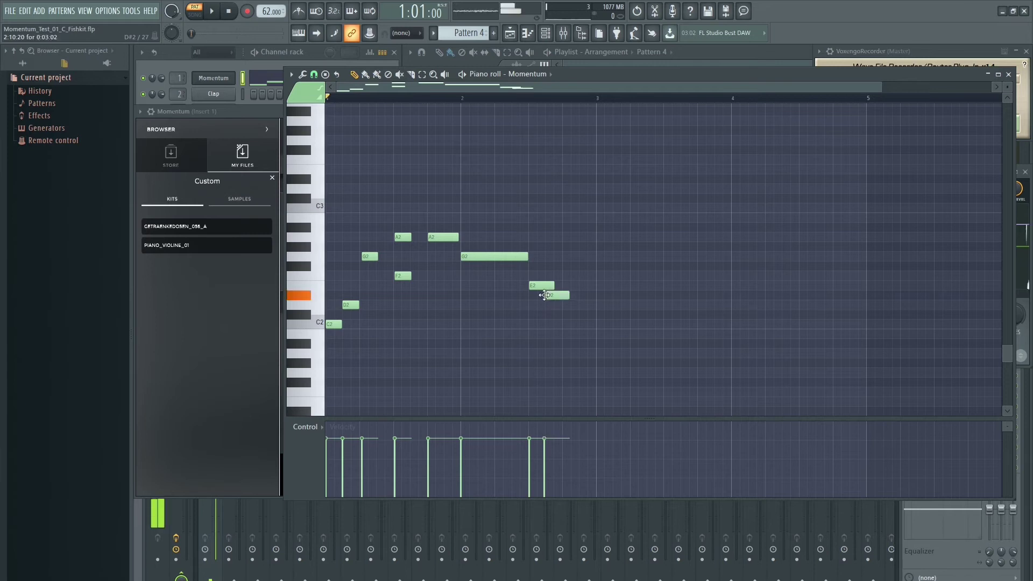
pyautogui.click(572, 305)
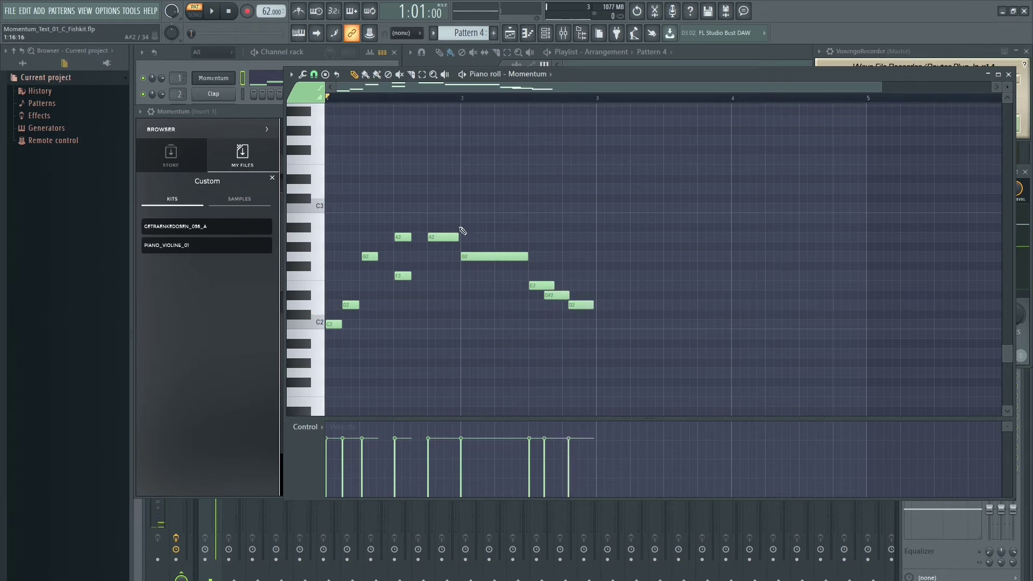
# - Fill bar 3 with consecutive B2, C3 and C#3 notes and a final C#2 note
pyautogui.click(608, 218)
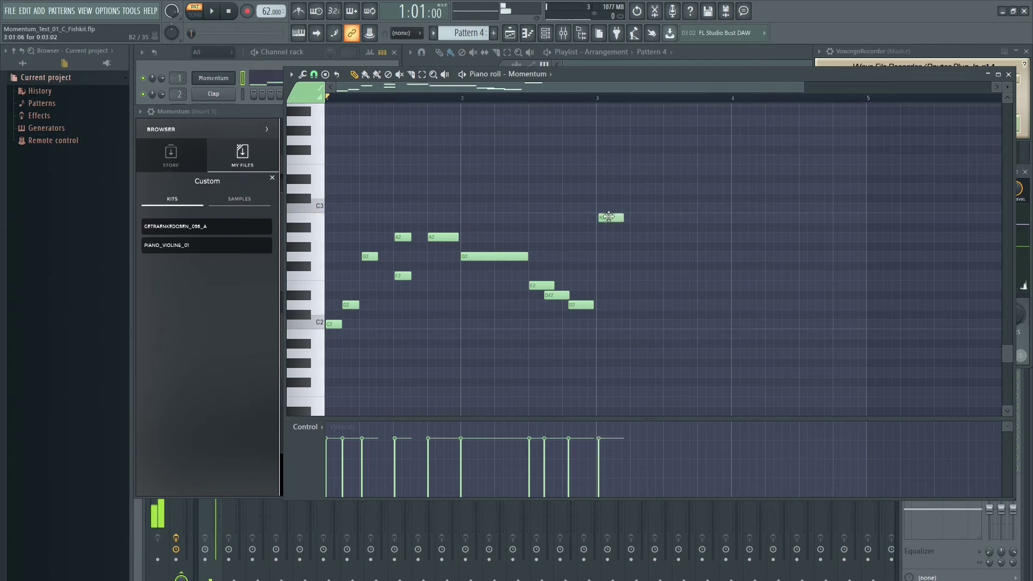
pyautogui.click(607, 217)
pyautogui.moveTo(649, 208); pyautogui.dragTo(647, 209)
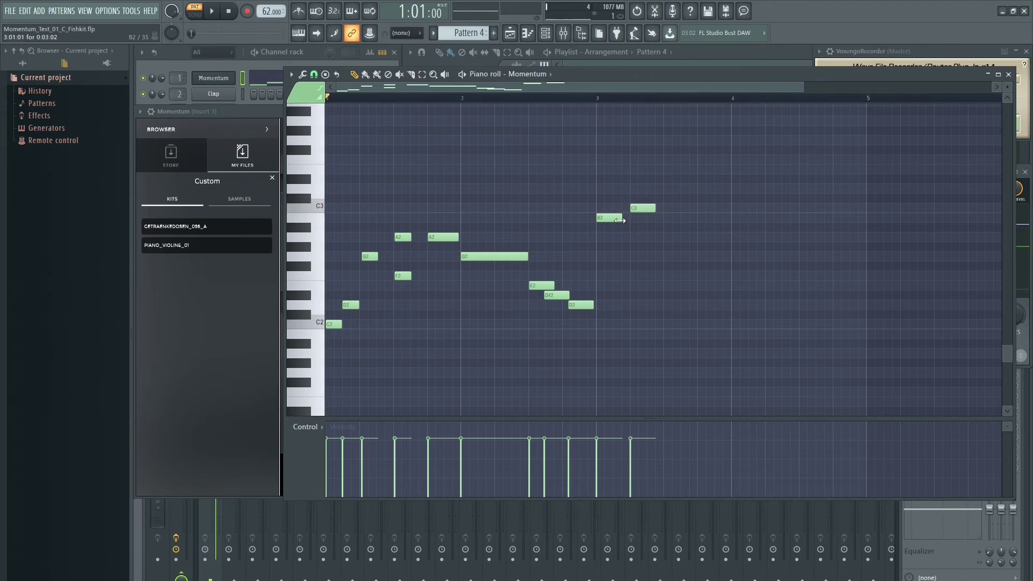
pyautogui.click(668, 199)
pyautogui.click(701, 326)
pyautogui.moveTo(709, 323); pyautogui.dragTo(709, 315)
# - Play the pattern and add two F2 notes in bar 3, one below C3 and one above the final C#2
pyautogui.press('space')
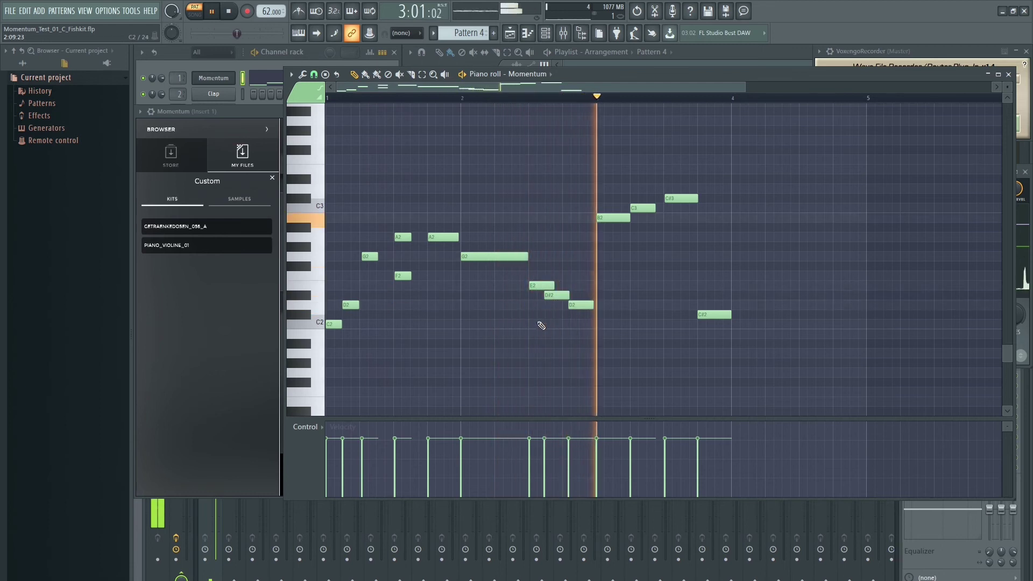
pyautogui.click(632, 276)
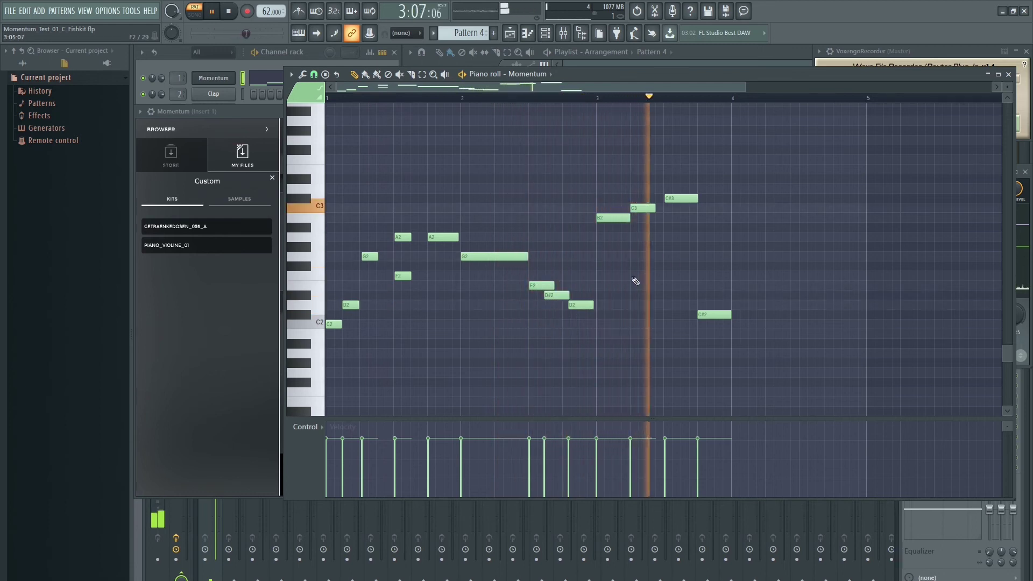
pyautogui.click(698, 276)
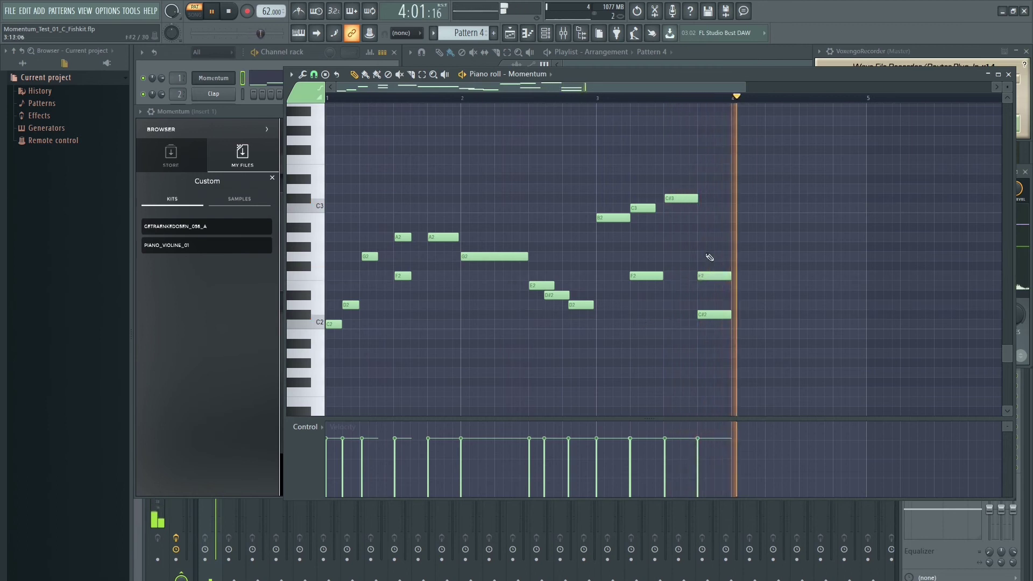
pyautogui.press('space')
# - Add a C3 overlapping the end of bar 1, plus a C#3 and an A2 in bar 2, while playing the pattern
pyautogui.click(442, 208)
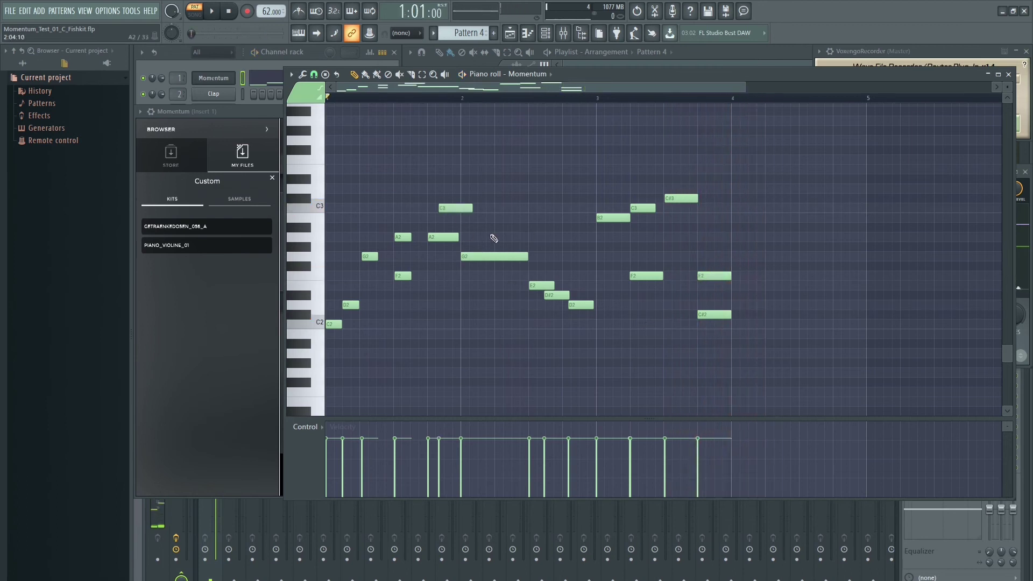
pyautogui.click(493, 198)
pyautogui.click(434, 315)
pyautogui.press('space')
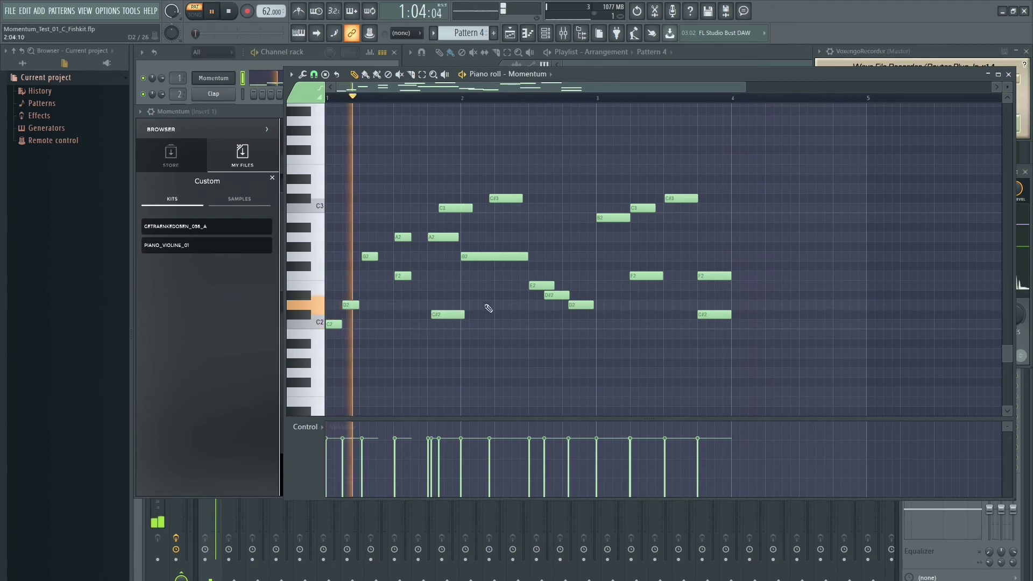
pyautogui.moveTo(456, 315); pyautogui.dragTo(573, 238)
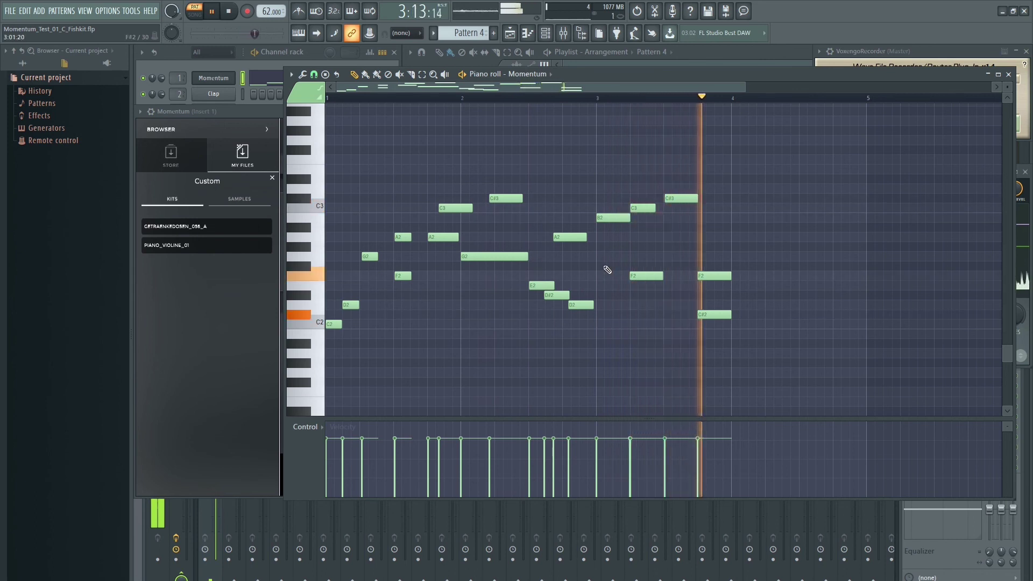
# - Replay Pattern 4 from the beginning to audition the full slice arrangement, and stop playback
pyautogui.press('space')
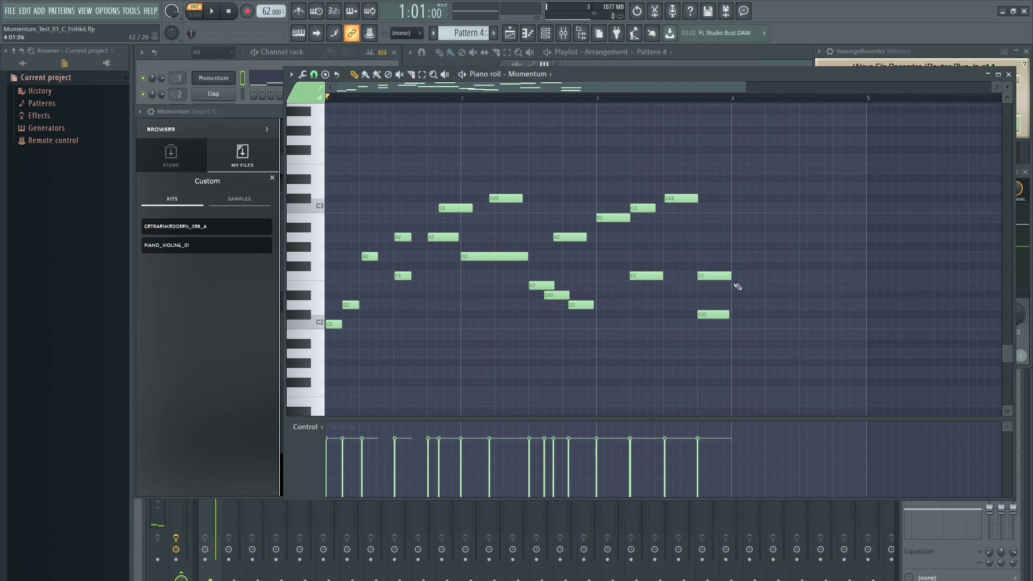
pyautogui.press('space')
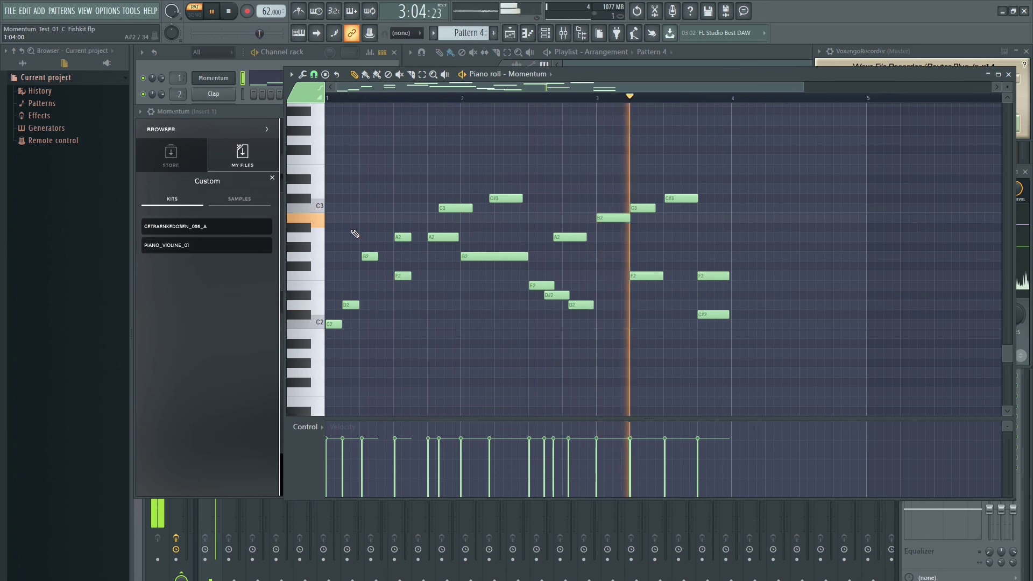
pyautogui.click(230, 12)
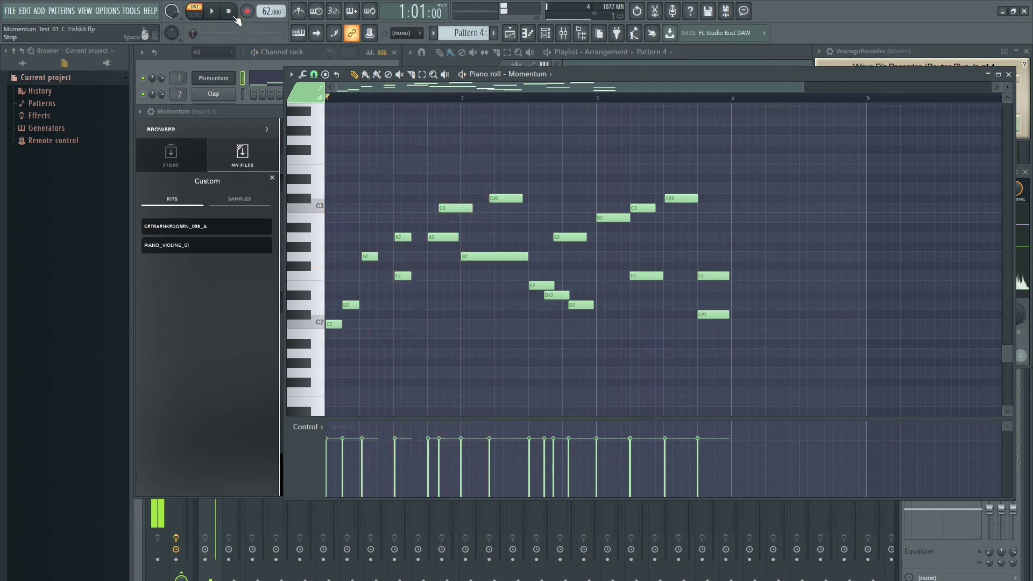